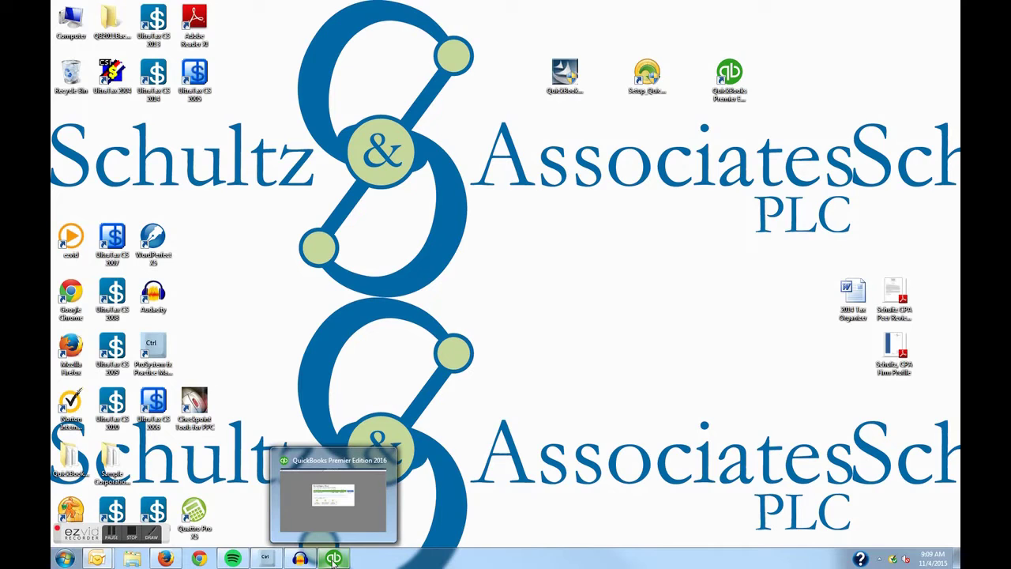
# Restore the QuickBooks Premier window showing the new-business setup screen
pyautogui.click(334, 559)
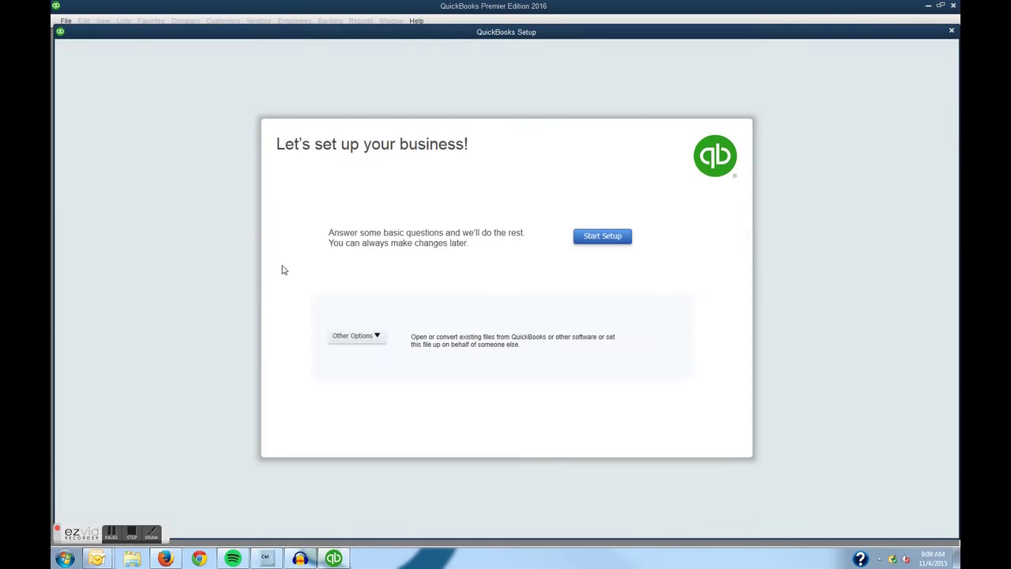
# Begin setup with business name 'Taxes Are Hard, LLC', industry Accounting or Bookkeeping, type S Corporation
pyautogui.click(601, 238)
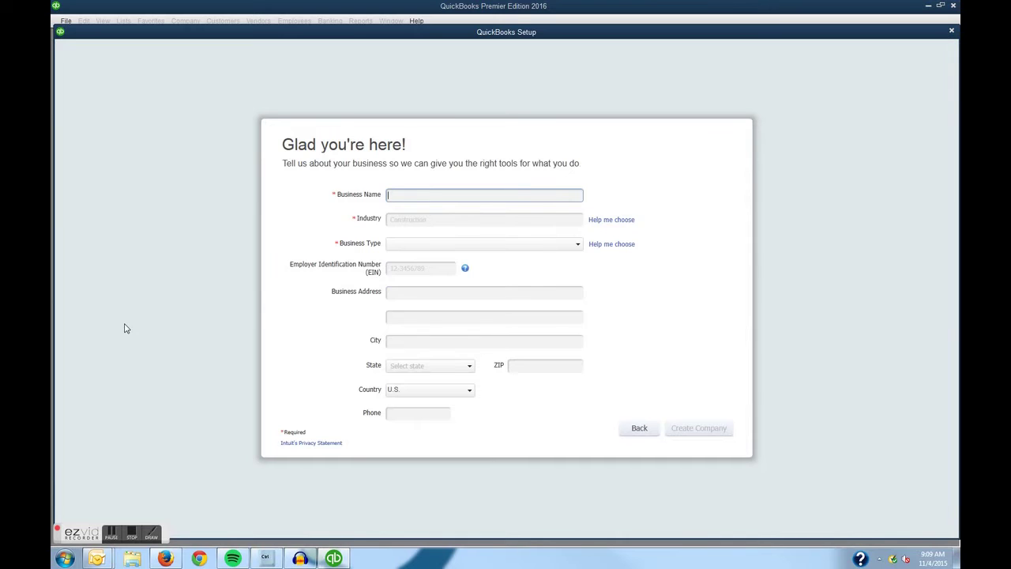
pyautogui.write('Tax')
pyautogui.write('es Are H')
pyautogui.write('ard, LLC')
pyautogui.press('Tab')
pyautogui.write('a')
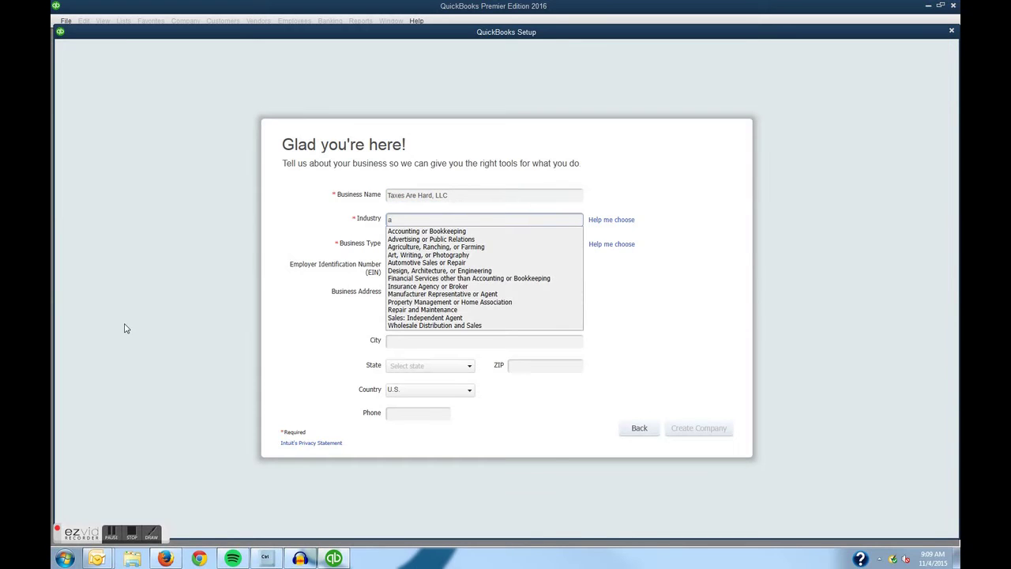
pyautogui.click(414, 231)
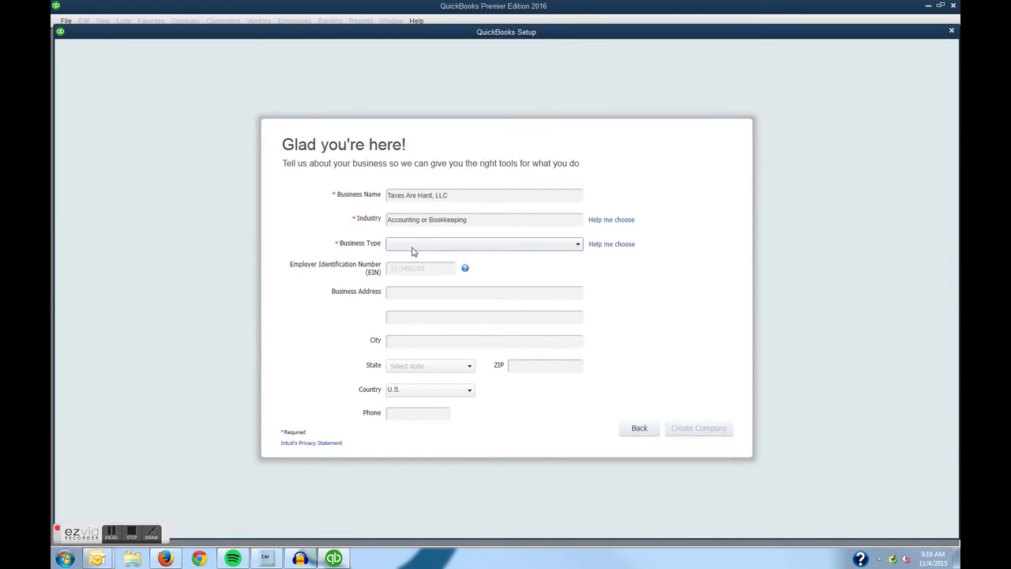
pyautogui.click(412, 248)
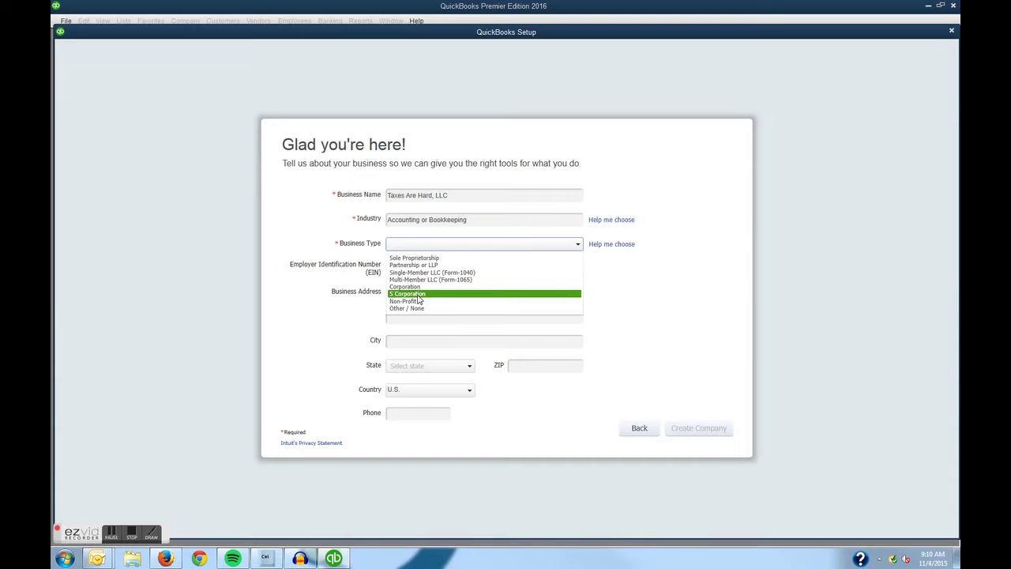
pyautogui.click(418, 296)
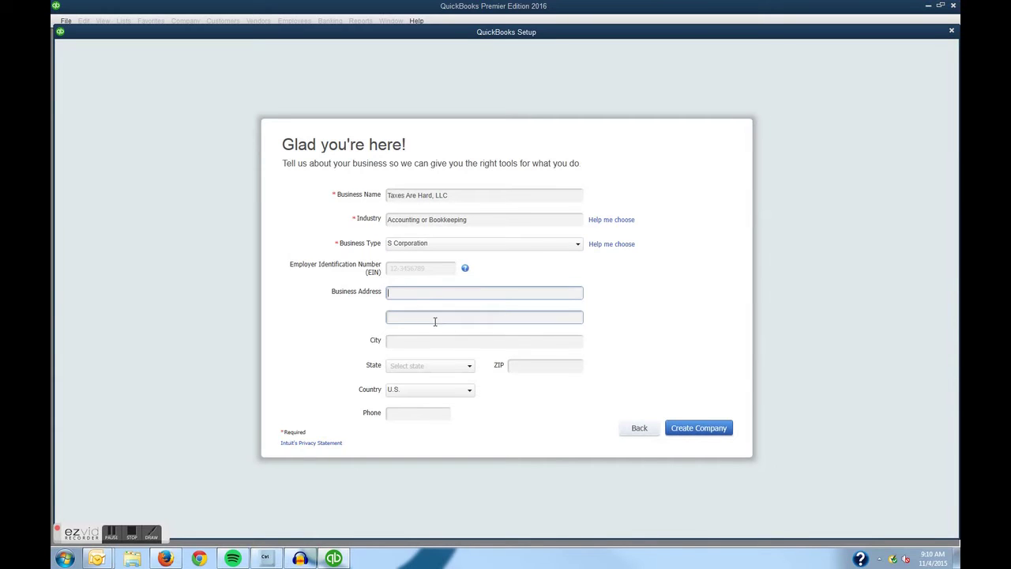
# Fill in the business street address, city, state and ZIP code on the setup form
pyautogui.write('496 ')
pyautogui.write('W')
pyautogui.write('. ')
pyautogui.write('Ann Arbo')
pyautogui.write('rn')
pyautogui.press('BackSpace')
pyautogui.write('T')
pyautogui.write('rail, P')
pyautogui.write('lymouth, MI')
pyautogui.press('BackSpace')
pyautogui.press('BackSpace')
pyautogui.press('BackSpace')
pyautogui.press('BackSpace')
pyautogui.press('BackSpace')
pyautogui.press('BackSpace')
pyautogui.press('BackSpace')
pyautogui.press('BackSpace')
pyautogui.press('BackSpace')
pyautogui.press('BackSpace')
pyautogui.press('BackSpace')
pyautogui.press('Tab')
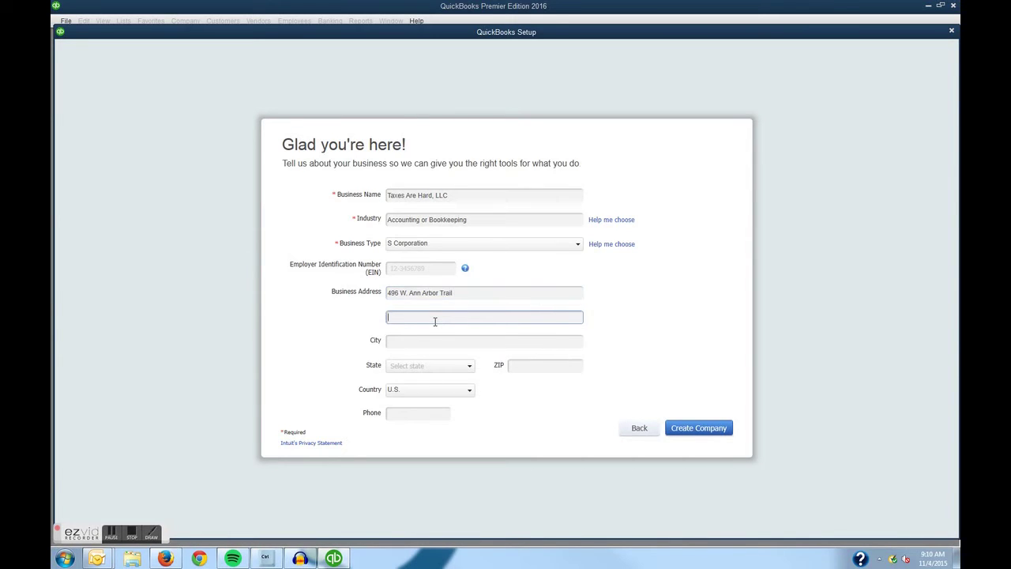
pyautogui.write('Plym')
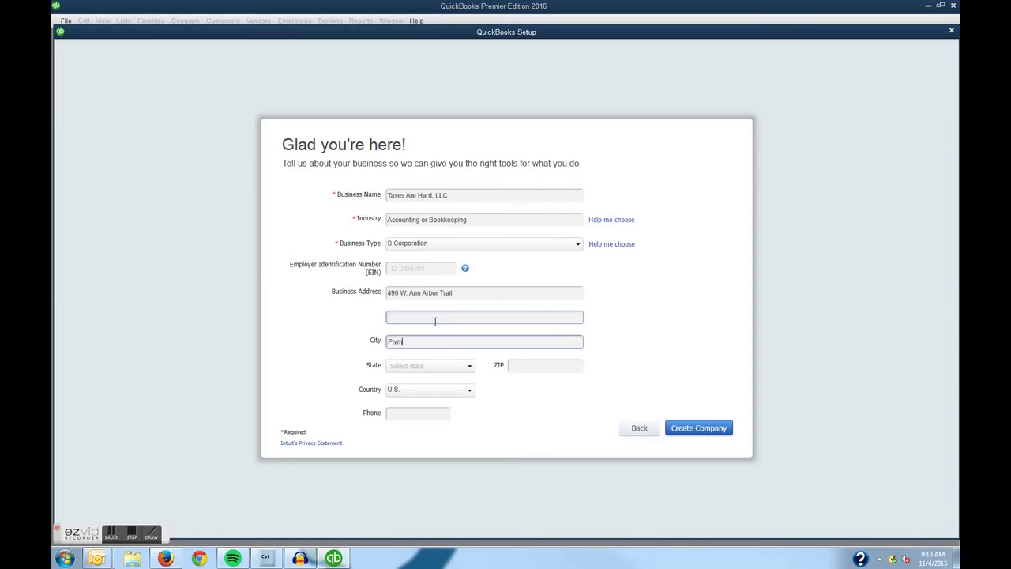
pyautogui.write('outh')
pyautogui.press('Tab')
pyautogui.write('MD')
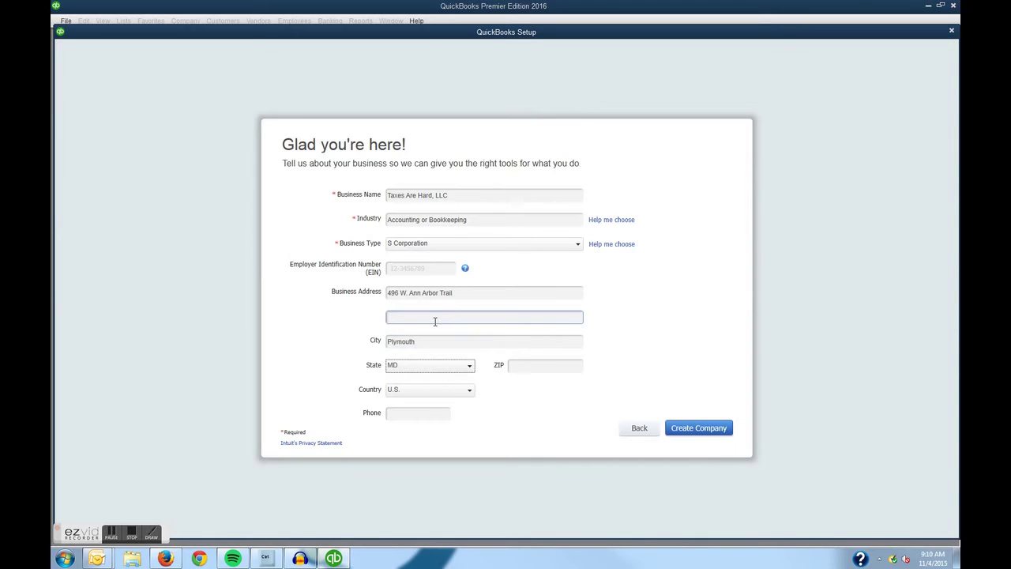
pyautogui.press('Tab')
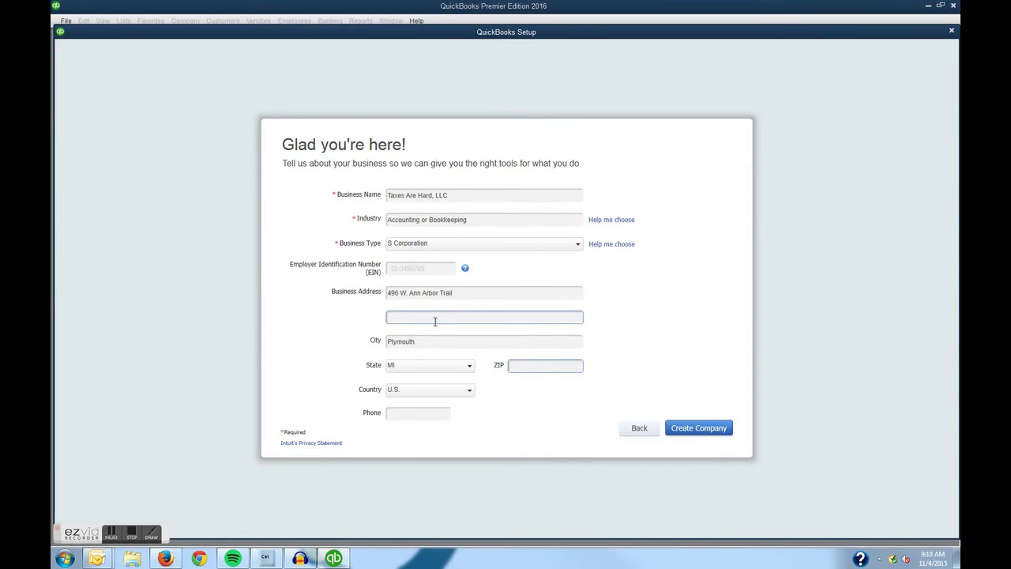
pyautogui.write('48170')
pyautogui.press('Tab')
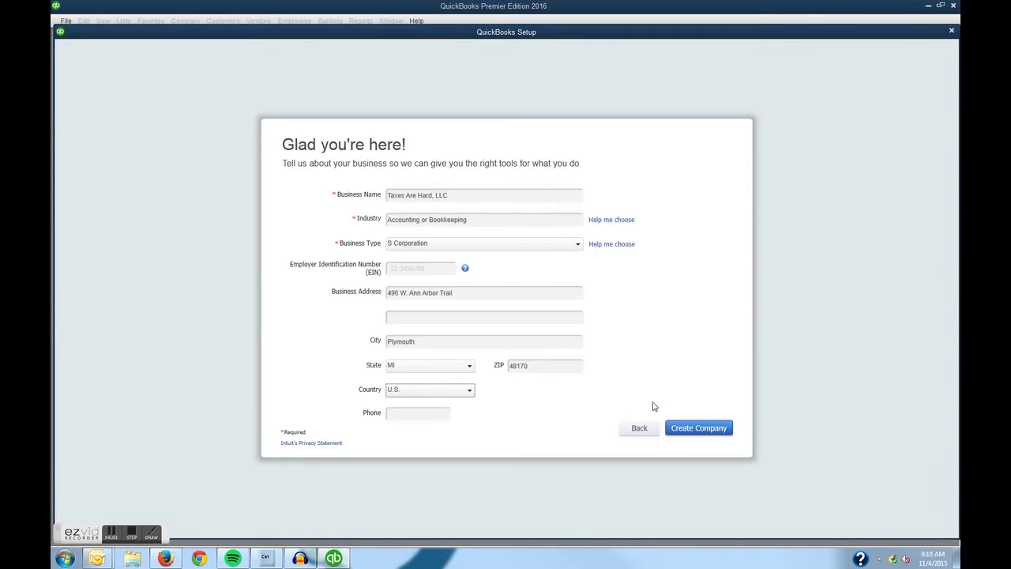
# Create the company file and wait for the 'You're all set!' screen
pyautogui.click(688, 432)
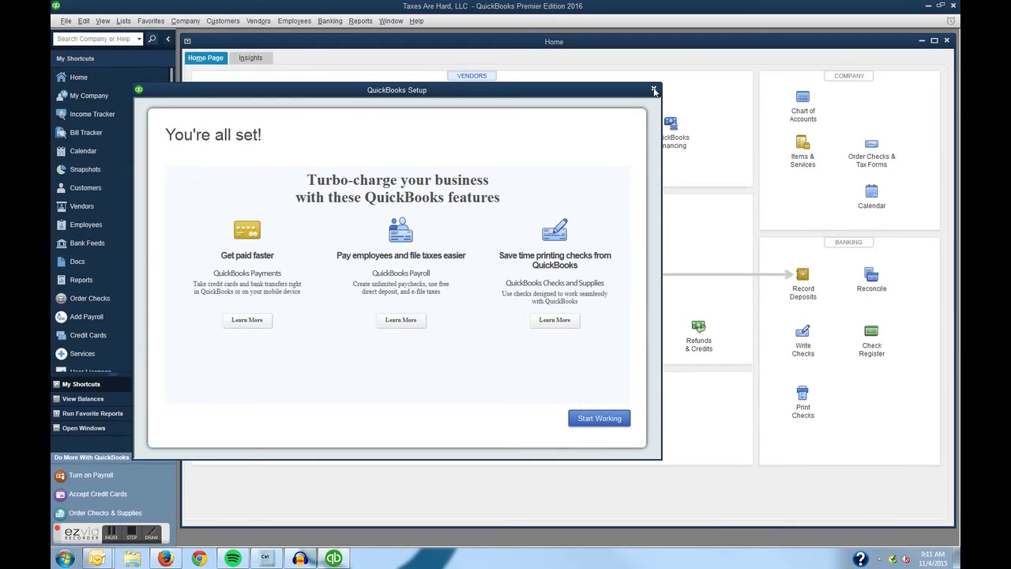
# Close setup, open Lists > Chart of Accounts, and enlarge its window to show more accounts
pyautogui.click(655, 92)
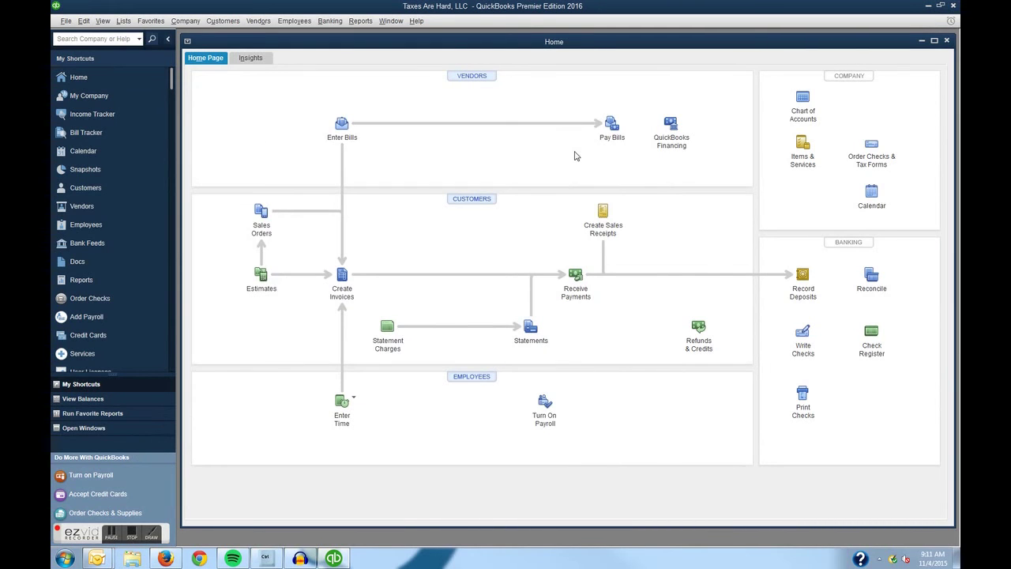
pyautogui.click(122, 22)
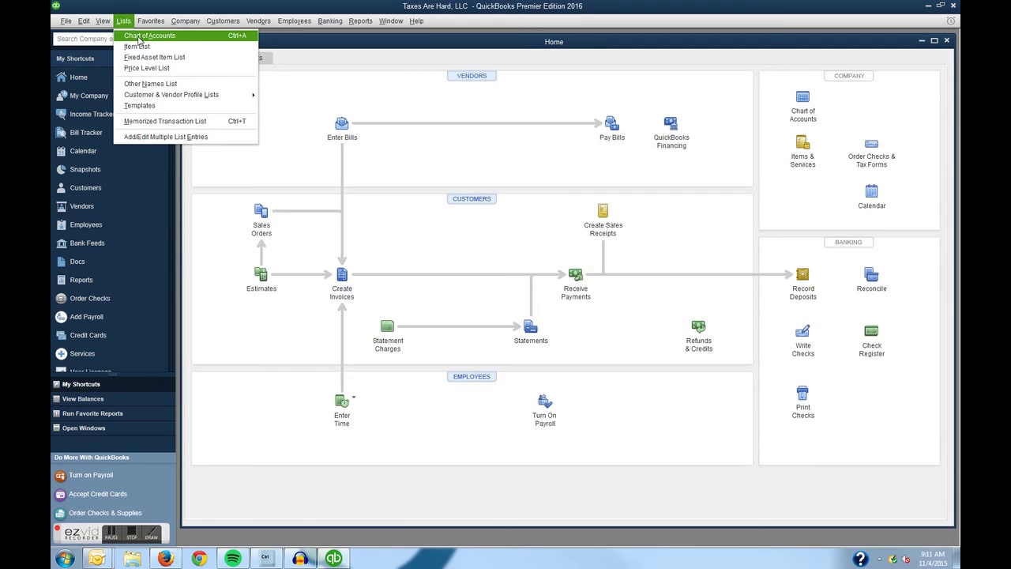
pyautogui.click(139, 38)
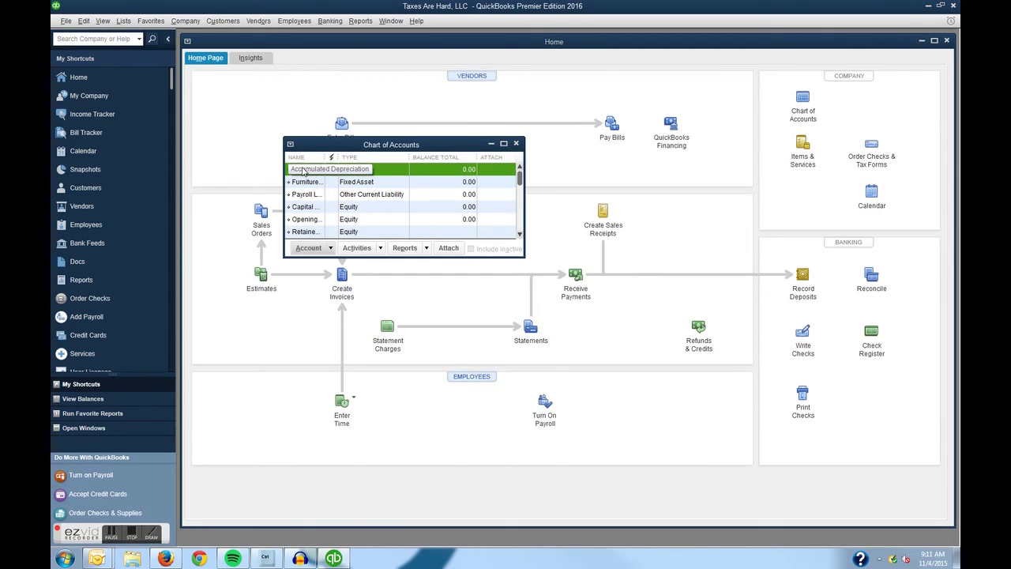
pyautogui.moveTo(375, 257); pyautogui.dragTo(409, 505)
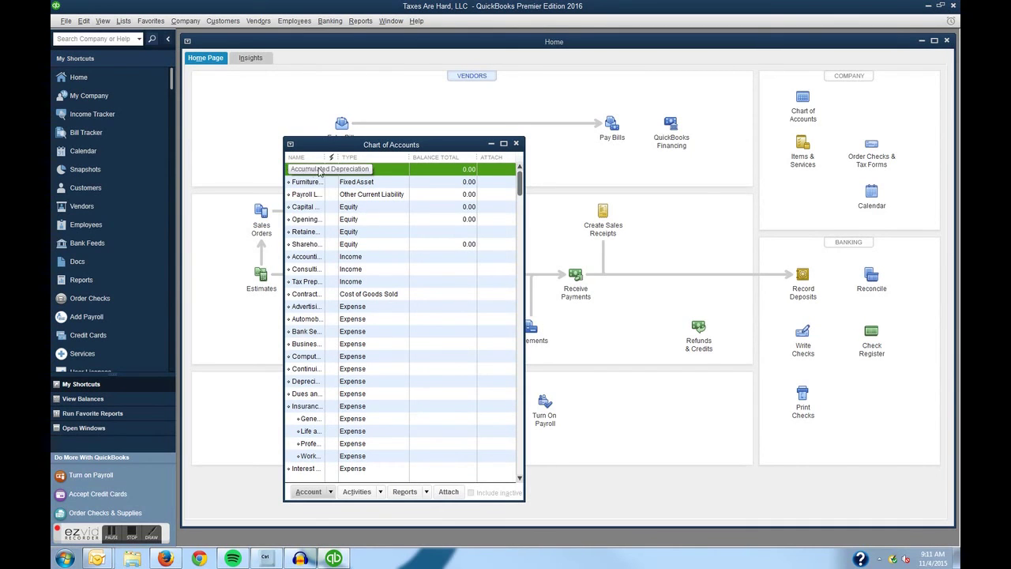
pyautogui.click(310, 493)
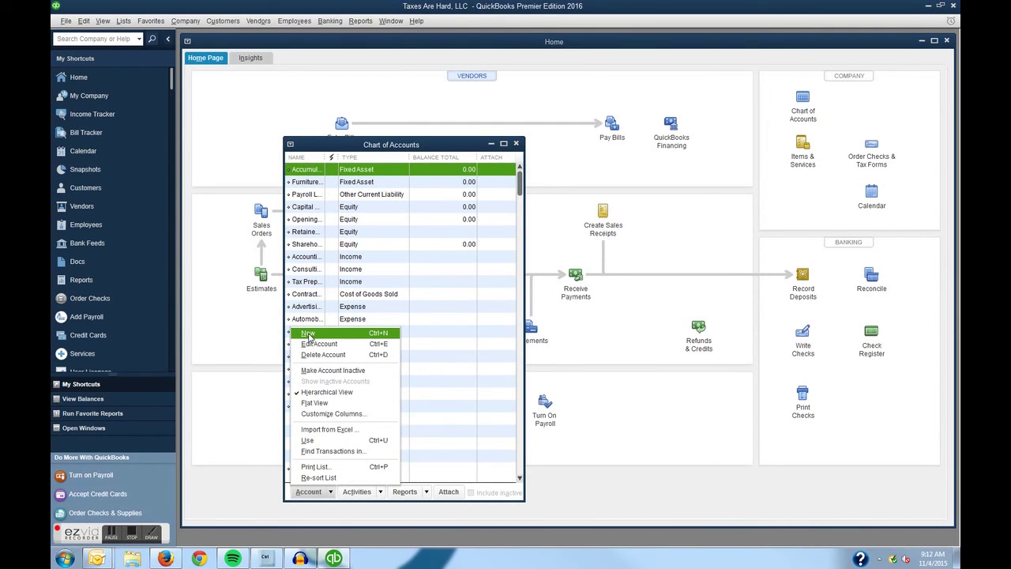
# Add a new Bank-type account named 'Cash in Bank - Checking' and save it
pyautogui.click(309, 334)
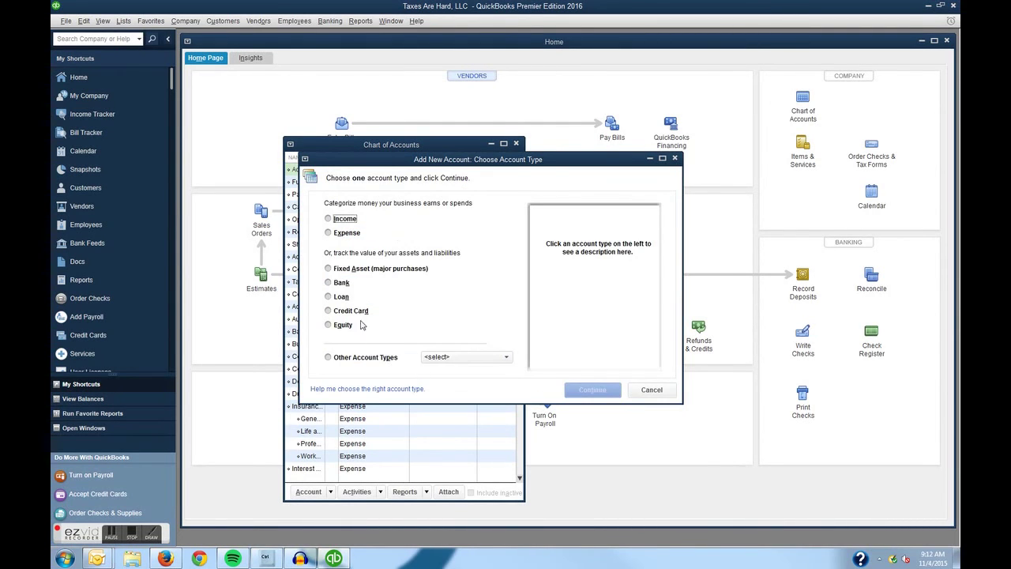
pyautogui.click(328, 282)
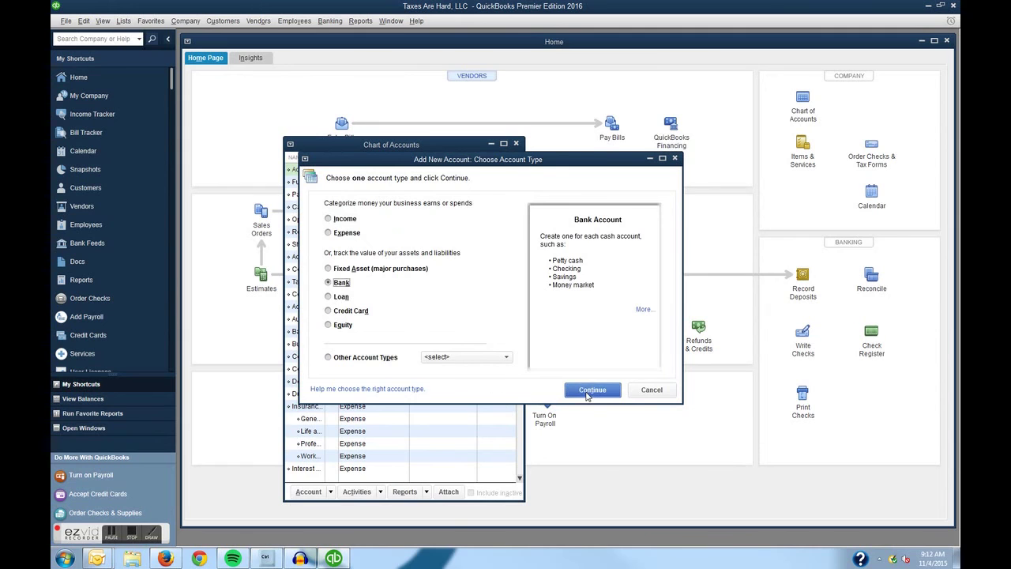
pyautogui.click(591, 390)
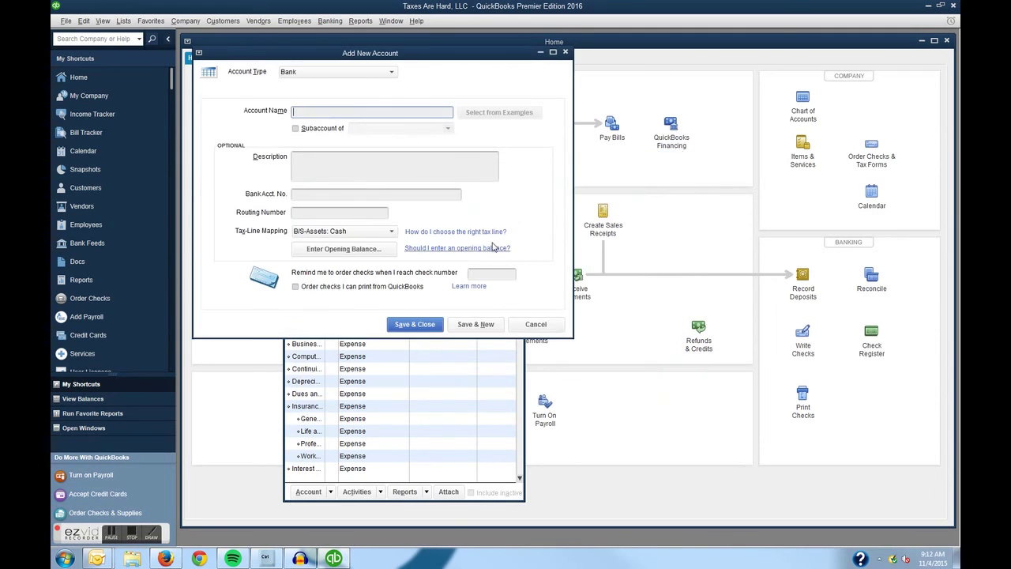
pyautogui.write('Ch')
pyautogui.press('BackSpace')
pyautogui.press('BackSpace')
pyautogui.press('BackSpace')
pyautogui.press('BackSpace')
pyautogui.write('C')
pyautogui.write('ash in Bank')
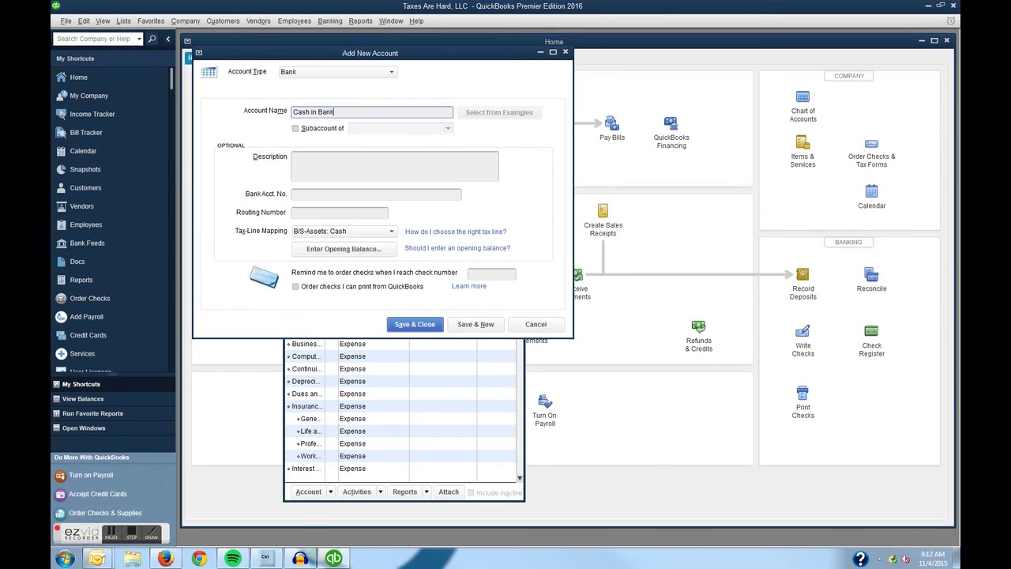
pyautogui.write(' - Checking')
pyautogui.click(417, 330)
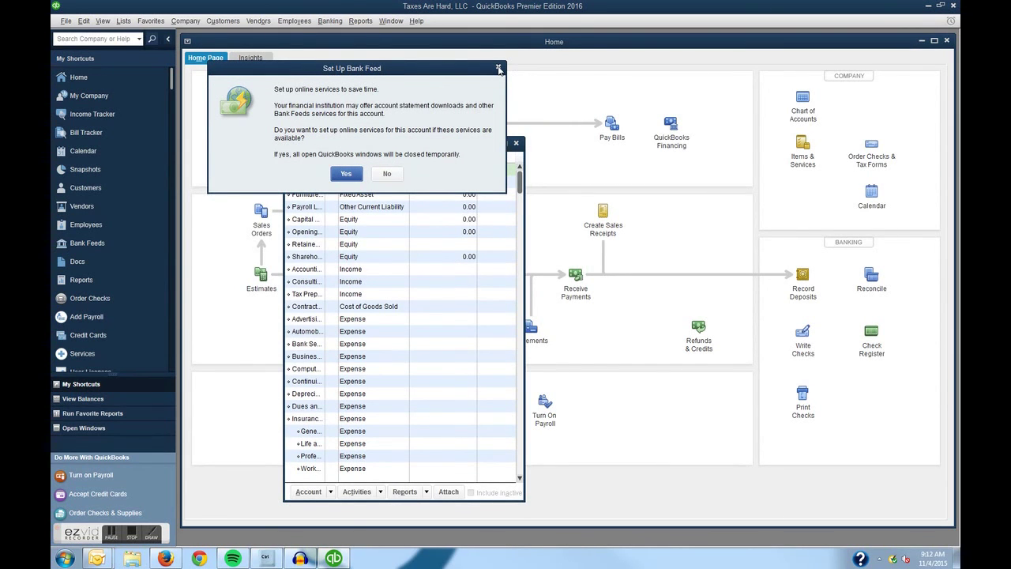
# Skip bank feed setup and widen the Chart of Accounts to show full account names
pyautogui.click(499, 68)
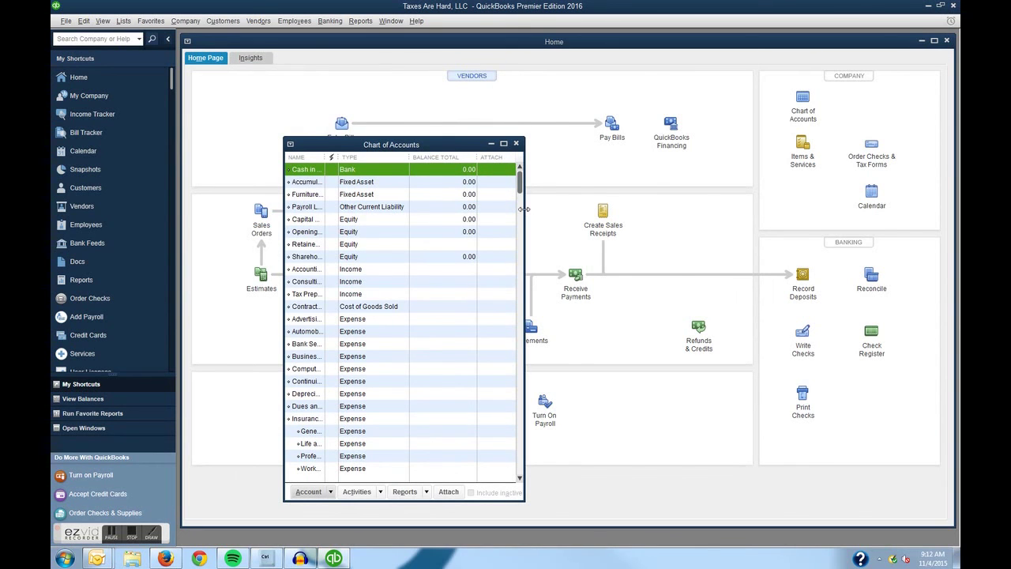
pyautogui.moveTo(523, 208); pyautogui.dragTo(727, 208)
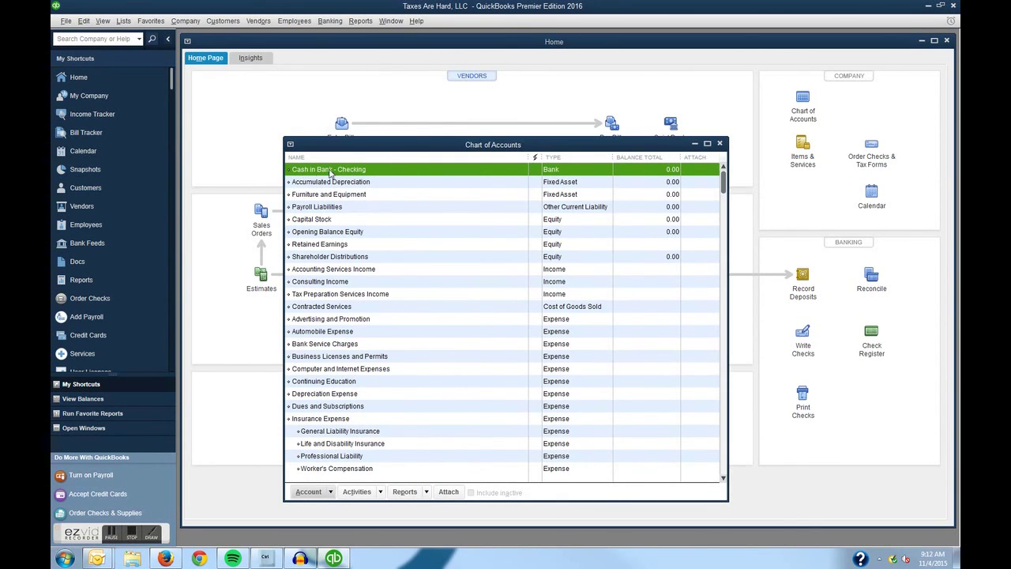